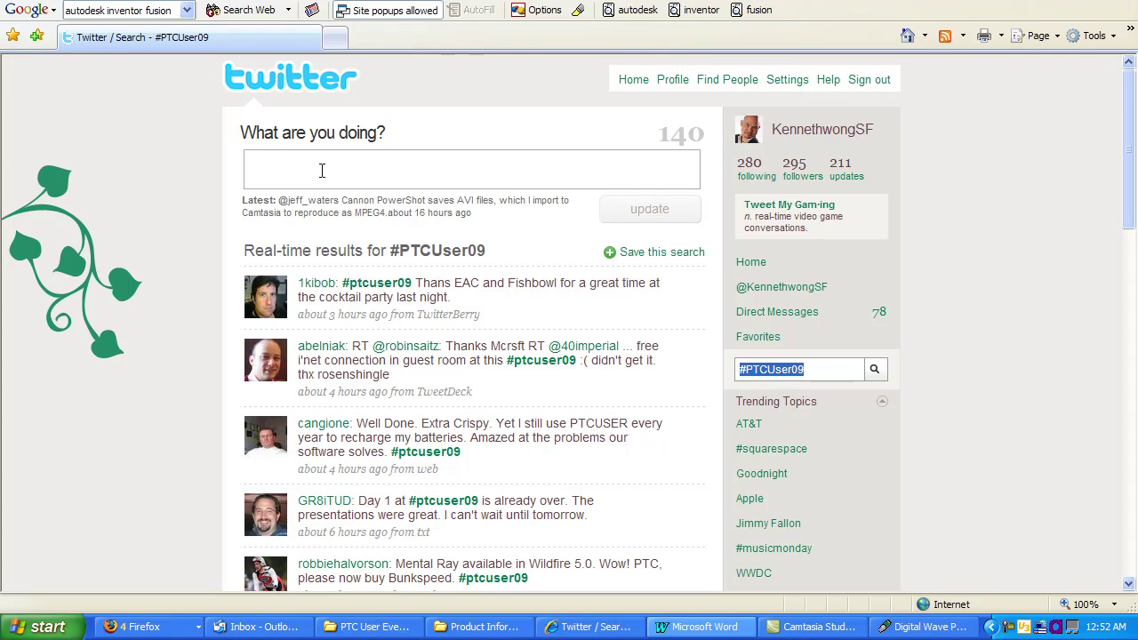
- Click the Twitter status box and scroll through the #PTCUser09 real-time search results
{"action": "left_click", "coordinate": [360, 182]}
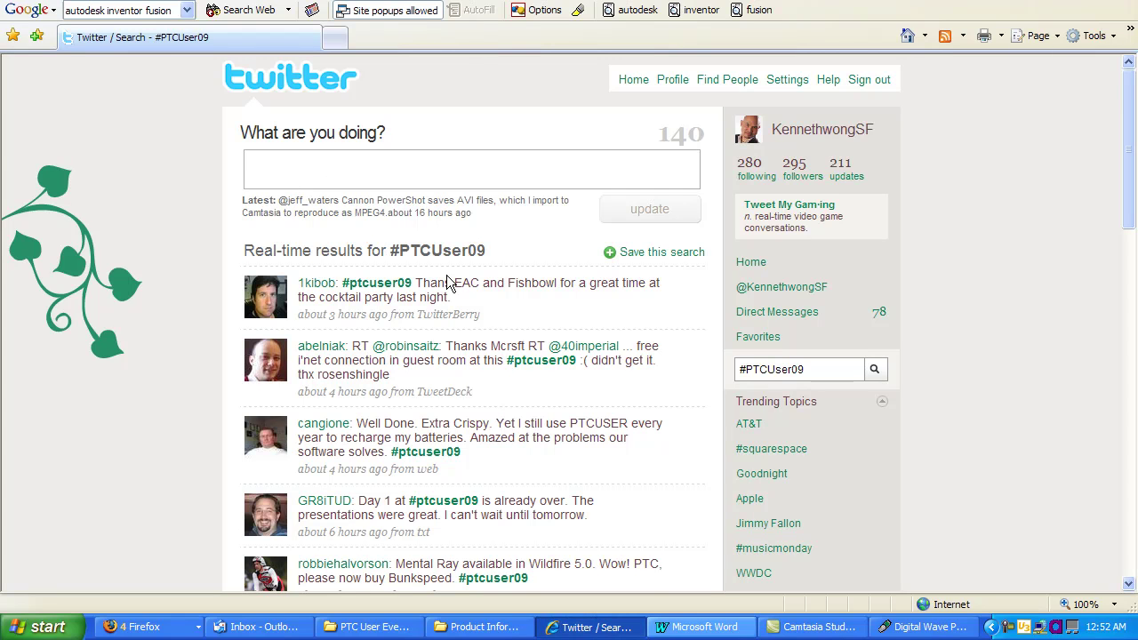
{"action": "scroll", "coordinate": [445, 280], "scroll_direction": "down", "scroll_amount": 3}
{"action": "scroll", "coordinate": [439, 273], "scroll_direction": "down", "scroll_amount": 2}
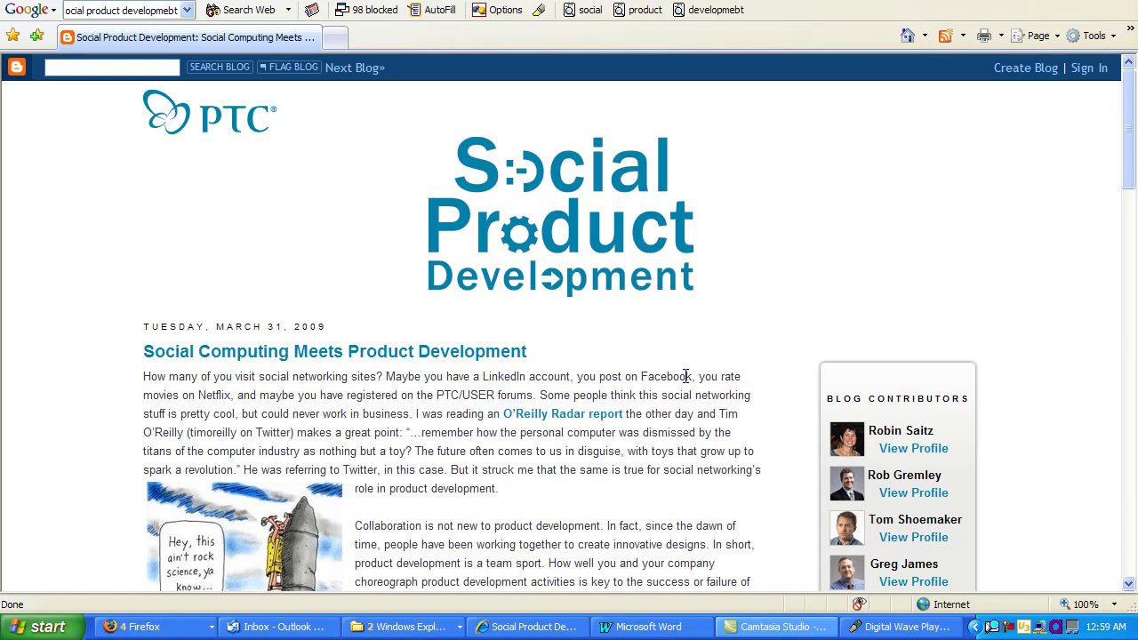
- Open the PTC engineers and Web 2.0 blog post and read down through its survey chart and highlights
{"action": "left_click", "coordinate": [196, 356]}
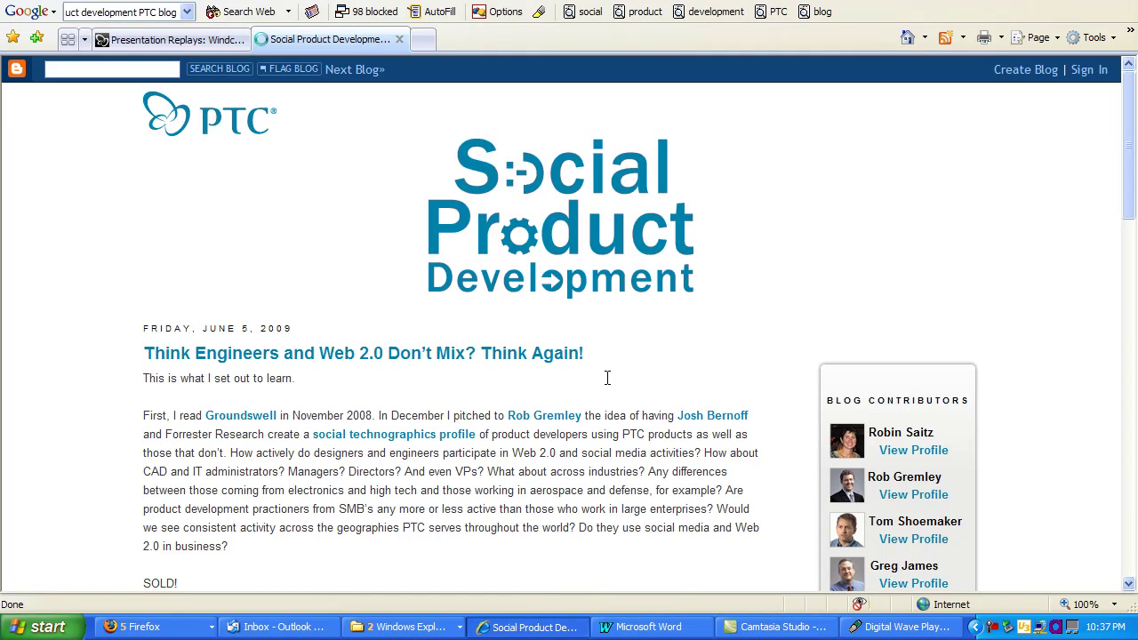
{"action": "scroll", "coordinate": [607, 377], "scroll_direction": "down", "scroll_amount": 5}
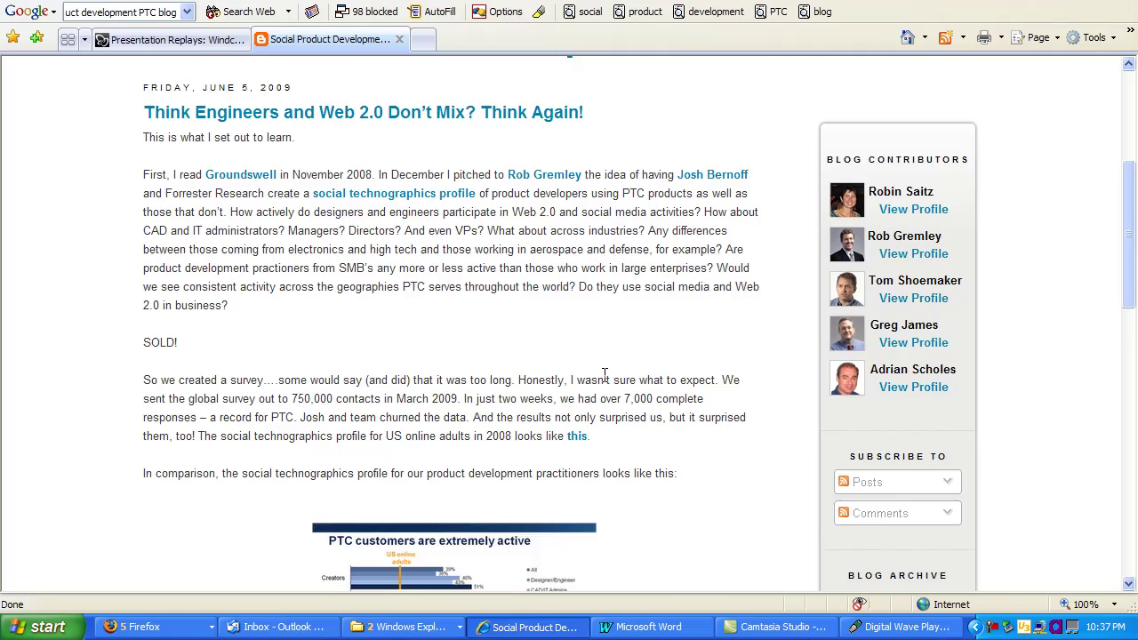
{"action": "scroll", "coordinate": [605, 374], "scroll_direction": "down", "scroll_amount": 10}
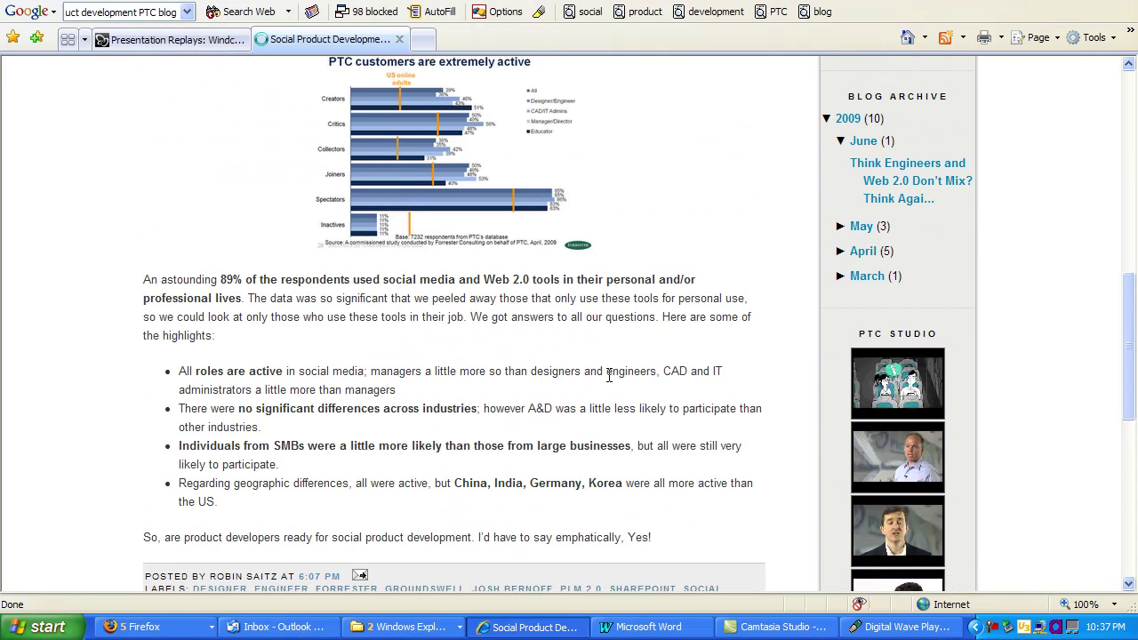
{"action": "scroll", "coordinate": [609, 374], "scroll_direction": "down", "scroll_amount": 5}
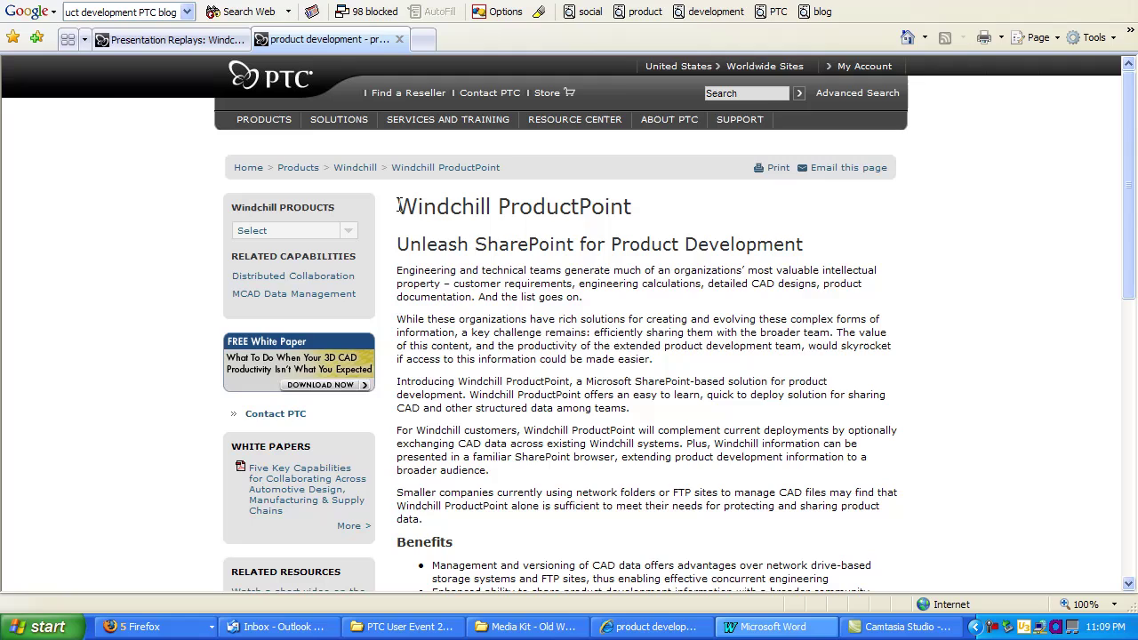
- Highlight the Windchill ProductPoint heading and 'Product Development' in the subheading
{"action": "left_click_drag", "start_coordinate": [398, 206], "coordinate": [626, 207]}
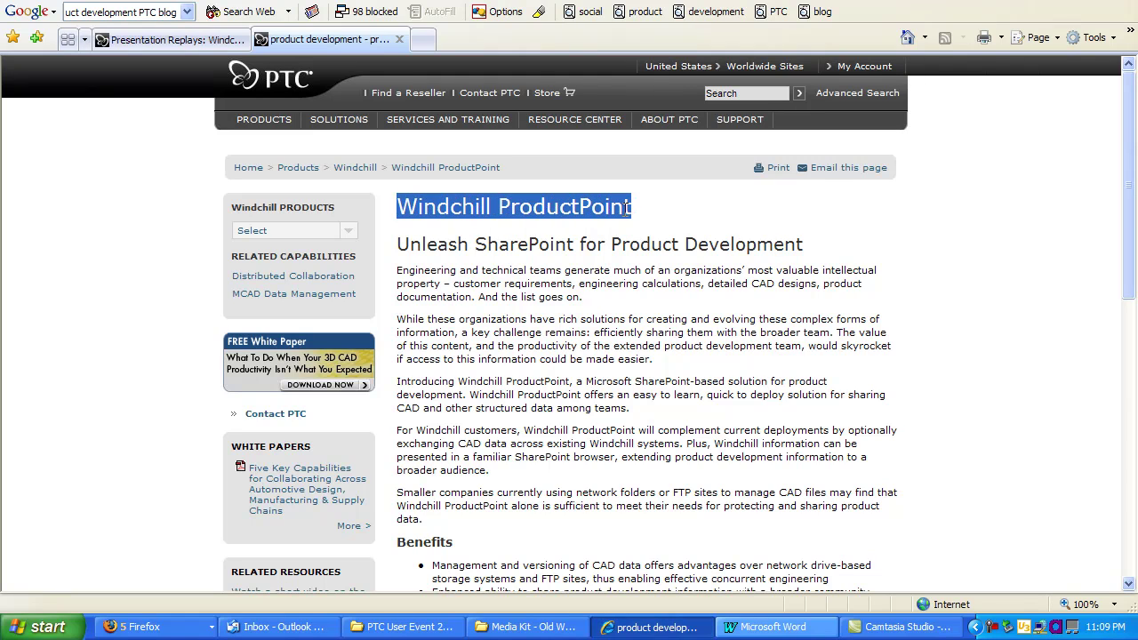
{"action": "left_click_drag", "start_coordinate": [805, 247], "coordinate": [422, 246]}
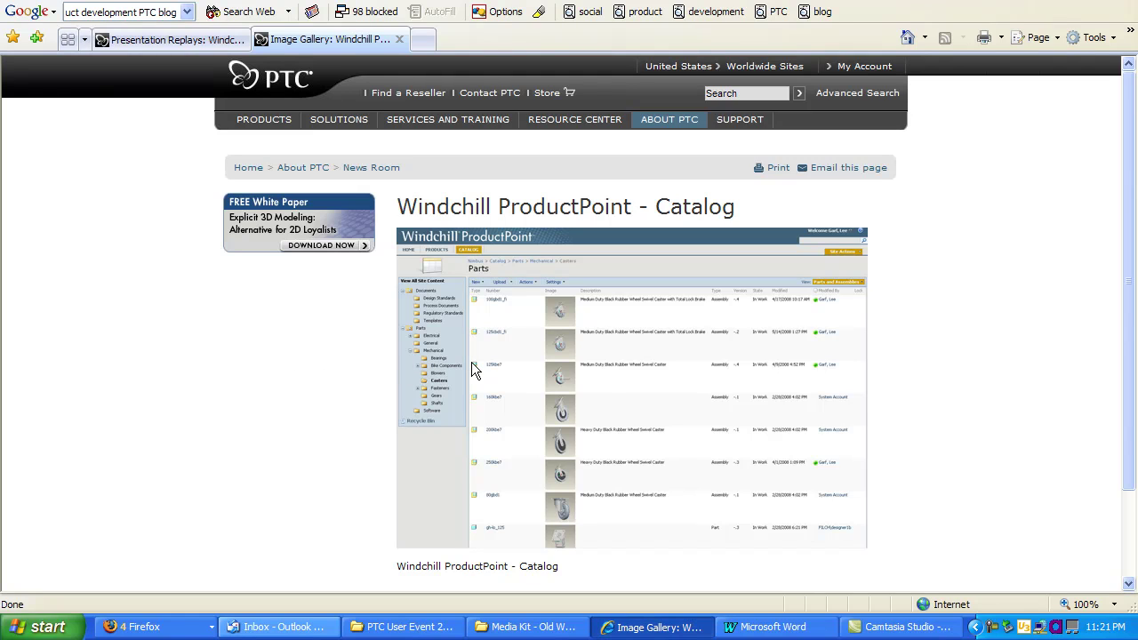
- Scroll down the Windchill ProductPoint - Catalog image page
{"action": "scroll", "coordinate": [472, 364], "scroll_direction": "down", "scroll_amount": 3}
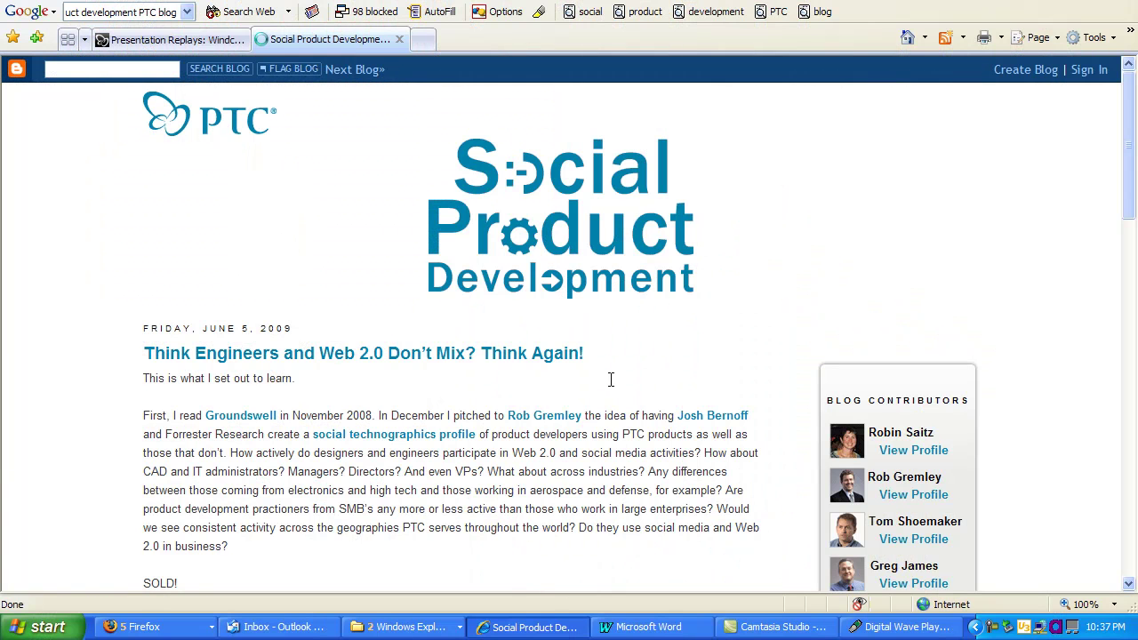
- Scroll down through the PTC Social Product Development blog
{"action": "scroll", "coordinate": [607, 378], "scroll_direction": "down", "scroll_amount": 5}
{"action": "scroll", "coordinate": [603, 375], "scroll_direction": "down", "scroll_amount": 1}
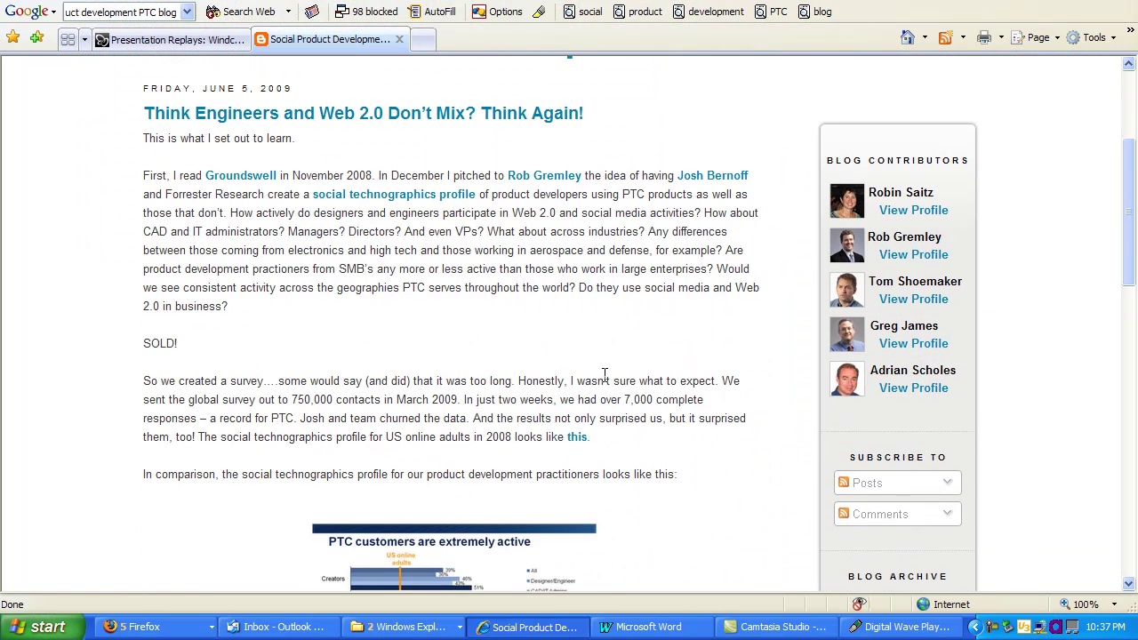
{"action": "scroll", "coordinate": [604, 375], "scroll_direction": "down", "scroll_amount": 4}
{"action": "scroll", "coordinate": [607, 375], "scroll_direction": "down", "scroll_amount": 2}
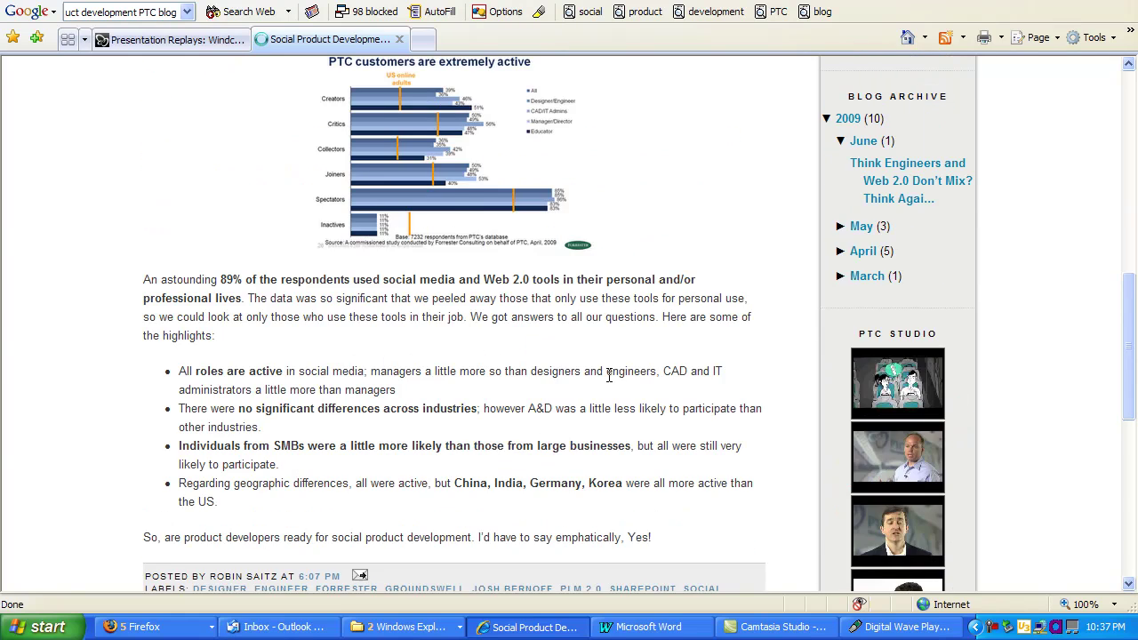
{"action": "scroll", "coordinate": [609, 375], "scroll_direction": "down", "scroll_amount": 3}
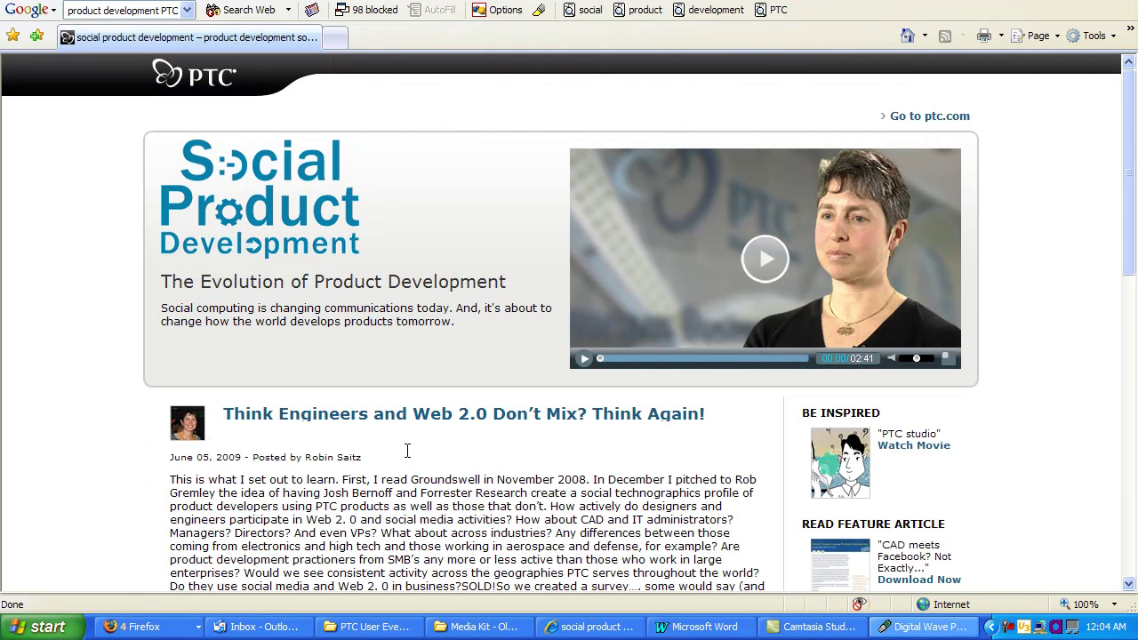
- Bring the social product development site window forward and scroll through its posts
{"action": "left_click", "coordinate": [407, 450]}
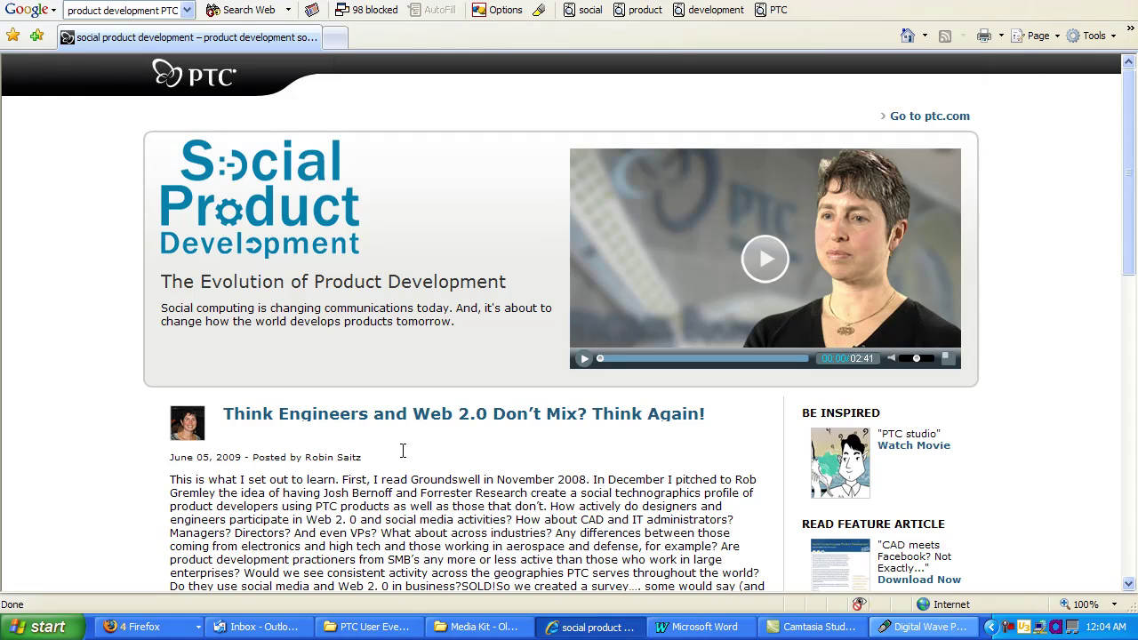
{"action": "scroll", "coordinate": [402, 451], "scroll_direction": "down", "scroll_amount": 8}
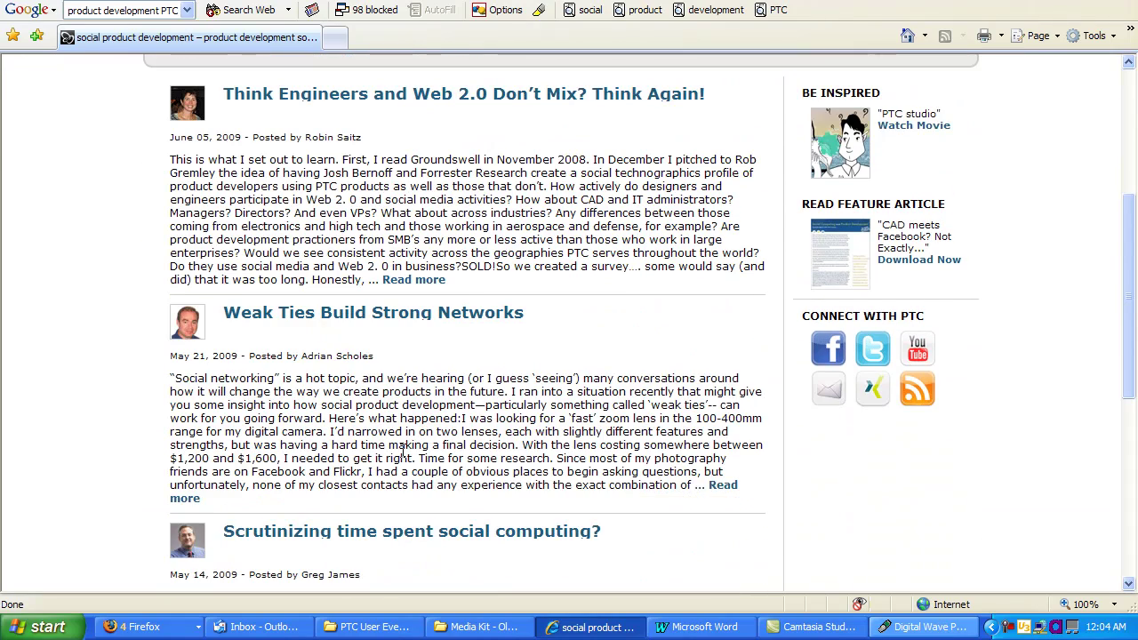
{"action": "scroll", "coordinate": [404, 457], "scroll_direction": "down", "scroll_amount": 7}
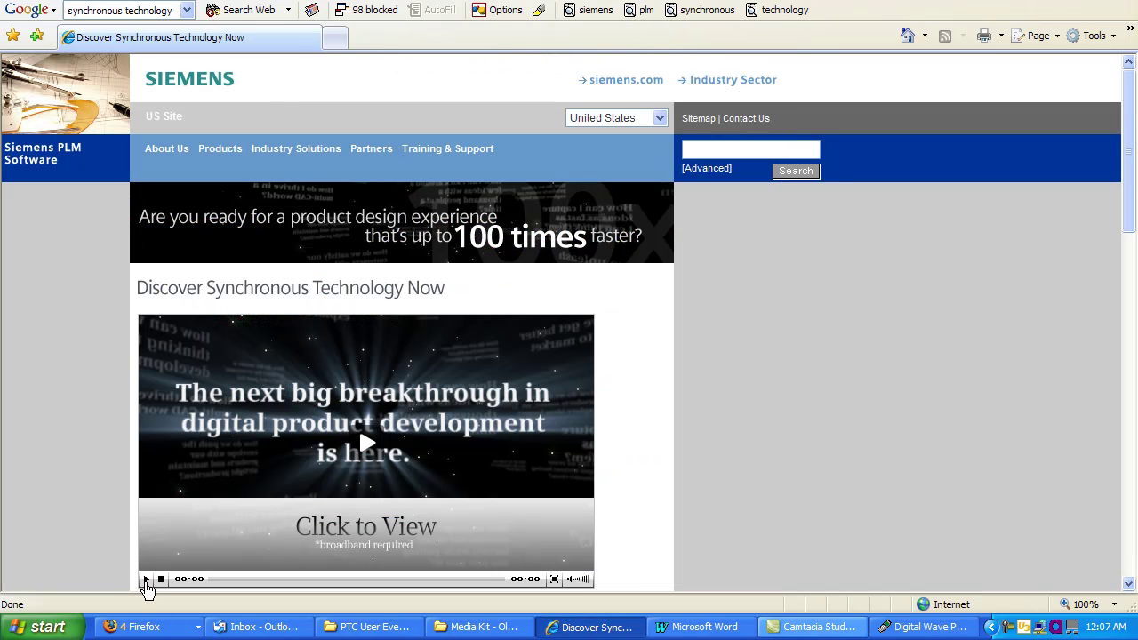
- Start the Siemens synchronous technology video
{"action": "left_click", "coordinate": [146, 580]}
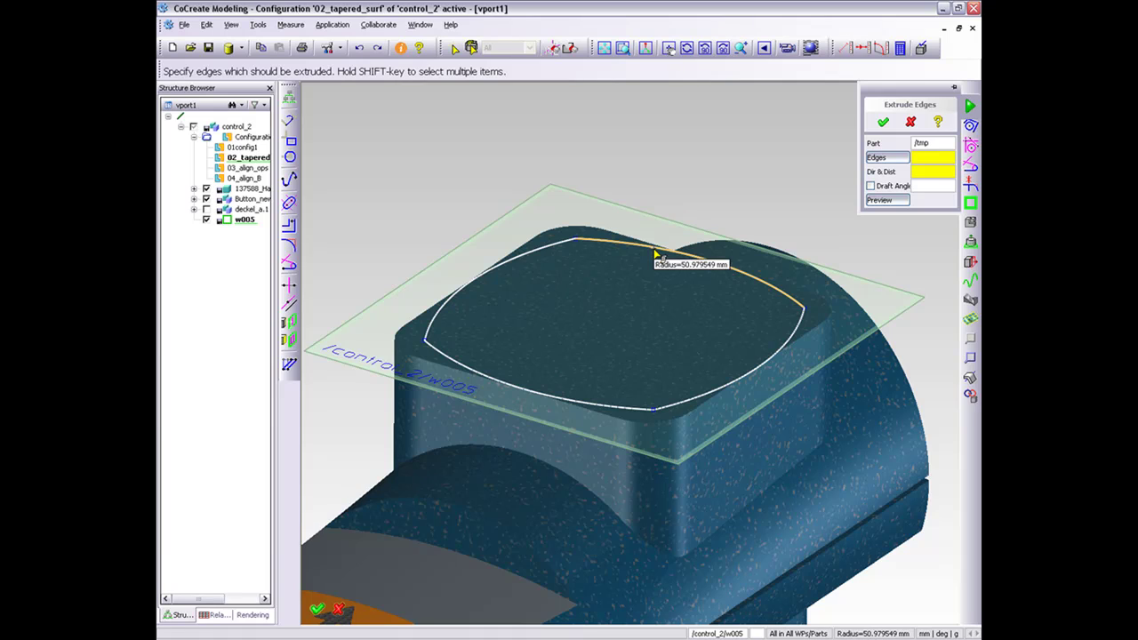
- Extrude the part's top tapered edge loop upward into a wall and begin entering a draft angle
{"action": "left_click", "coordinate": [655, 255]}
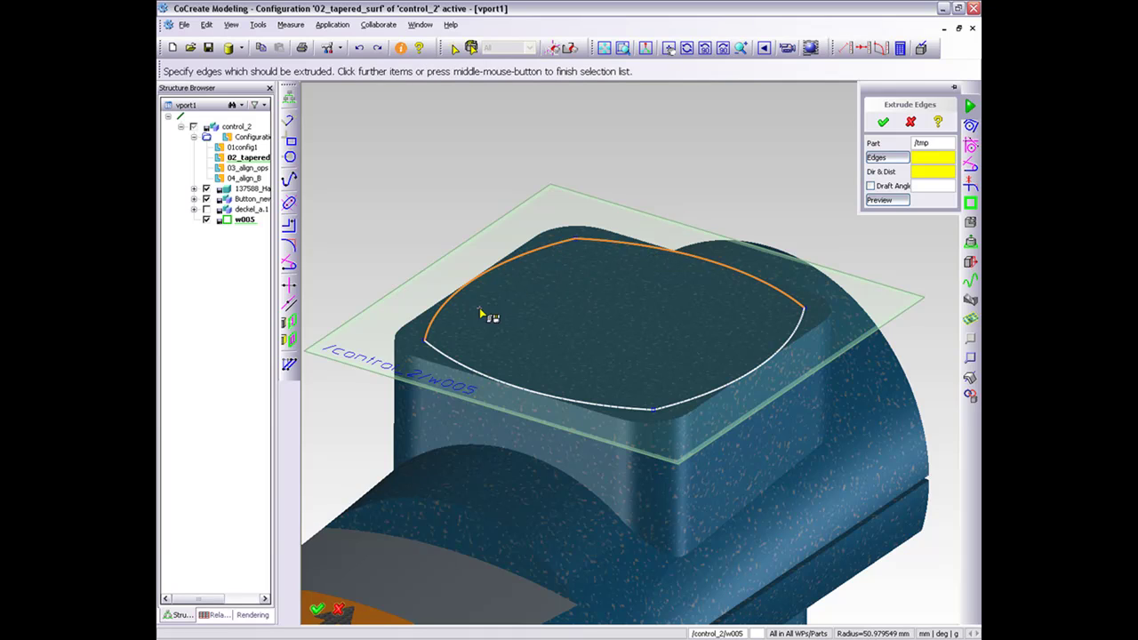
{"action": "left_click", "coordinate": [438, 351]}
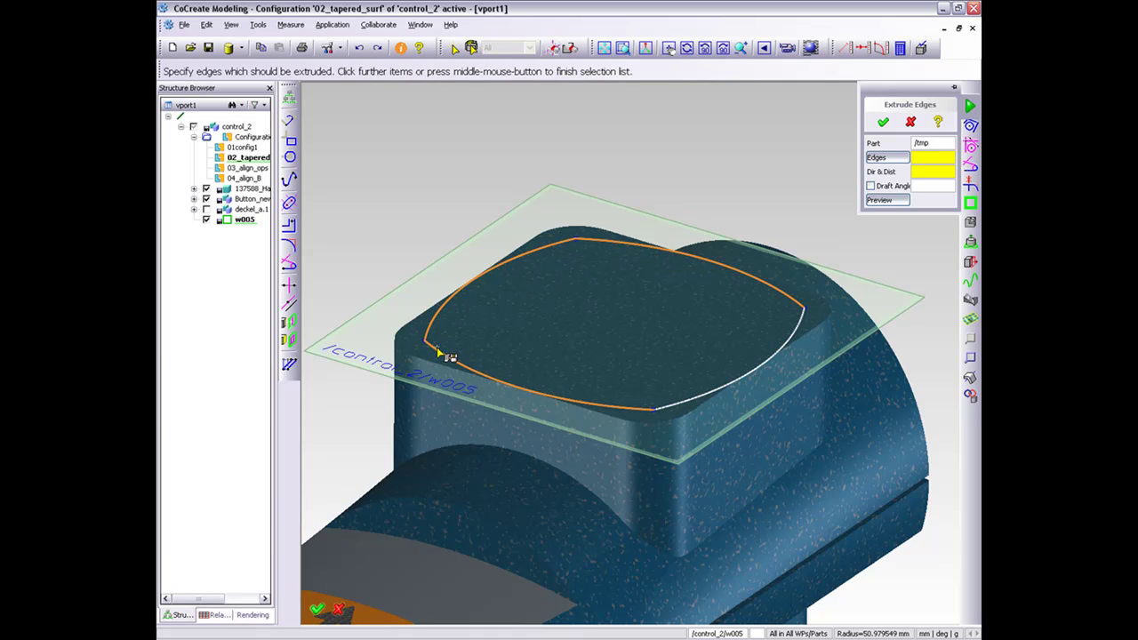
{"action": "middle_click", "coordinate": [786, 353]}
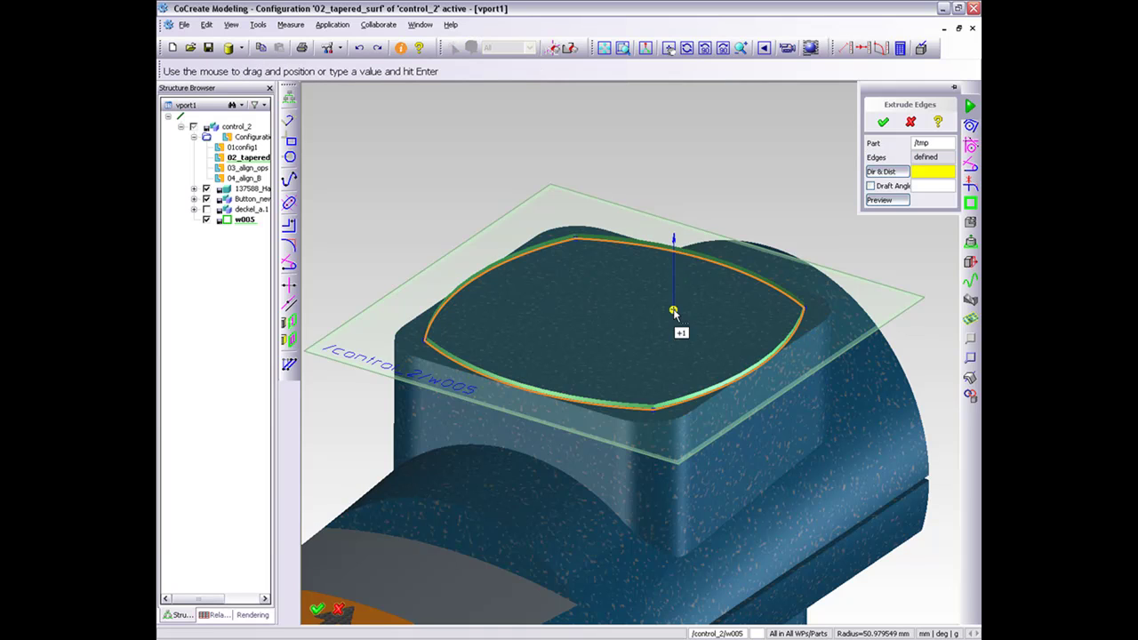
{"action": "left_click_drag", "start_coordinate": [674, 313], "coordinate": [671, 217]}
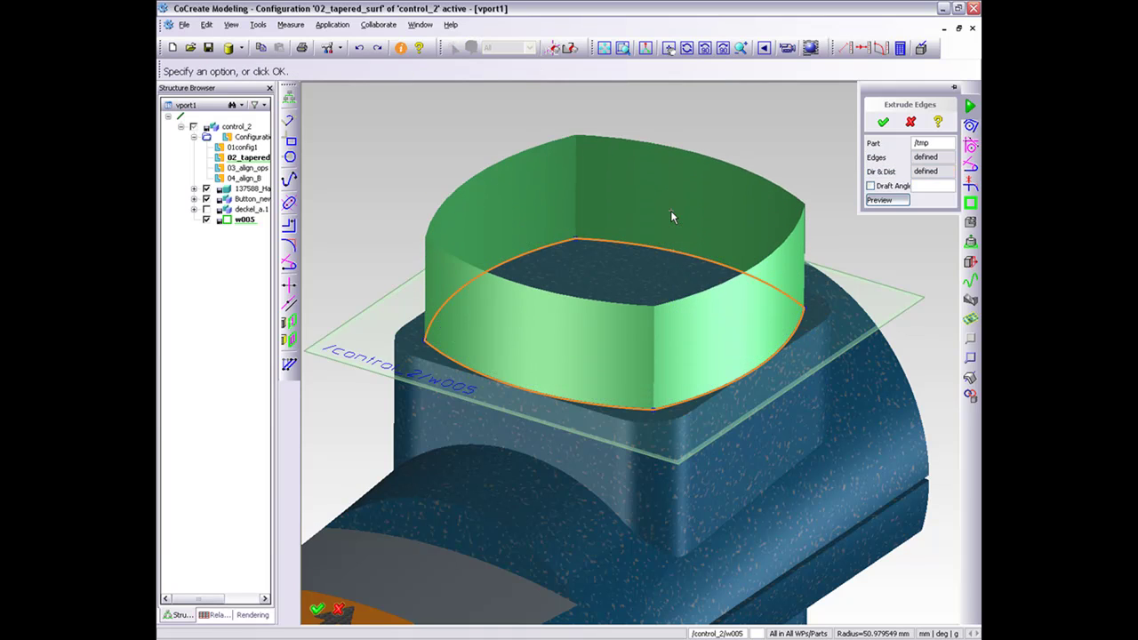
{"action": "left_click", "coordinate": [937, 184]}
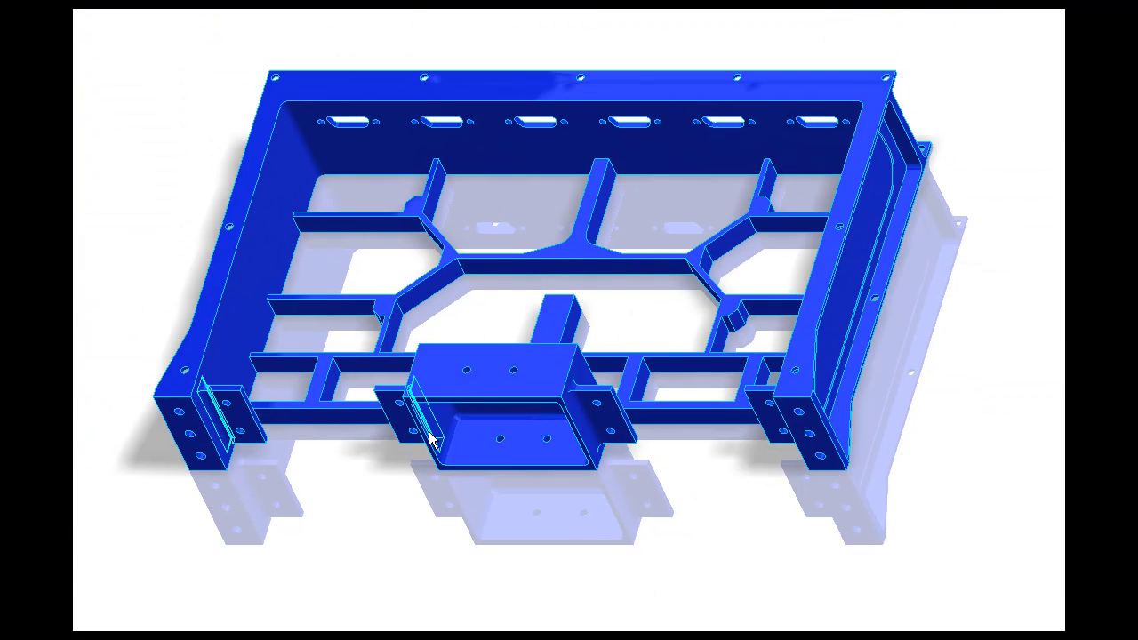
- Edit the upper-left rib's sketch dimensions (2.00, 3.21, 6.95) and regenerate the part
{"action": "middle_click_drag", "start_coordinate": [468, 382], "coordinate": [483, 399]}
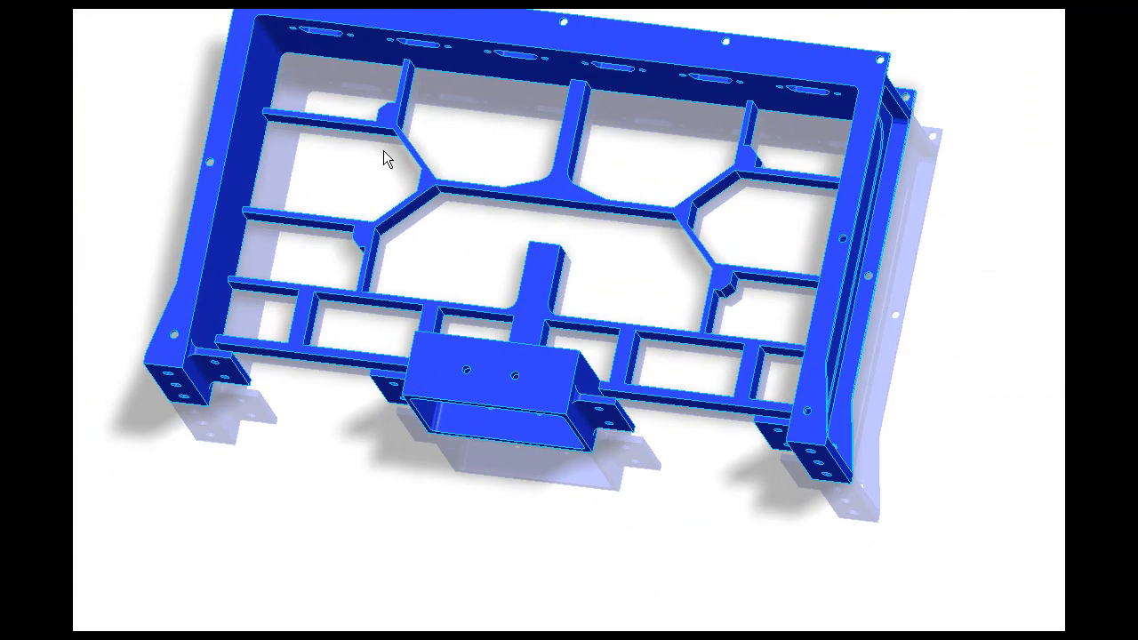
{"action": "scroll", "coordinate": [343, 76], "scroll_direction": "up", "scroll_amount": 5}
{"action": "right_click", "coordinate": [371, 210]}
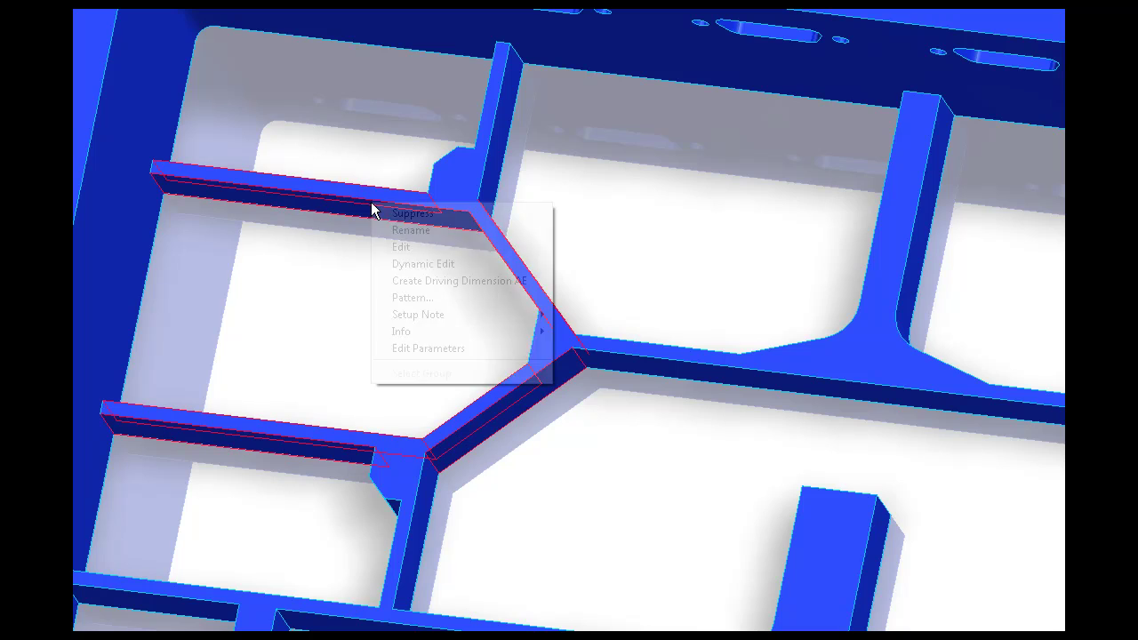
{"action": "left_click", "coordinate": [404, 246]}
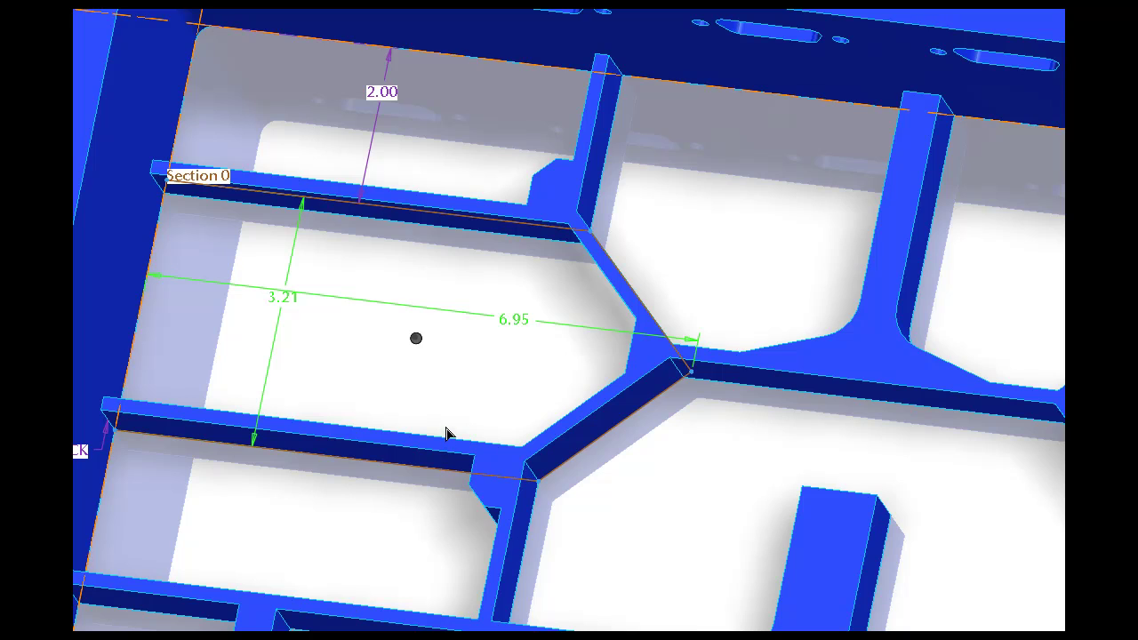
{"action": "middle_click", "coordinate": [447, 433]}
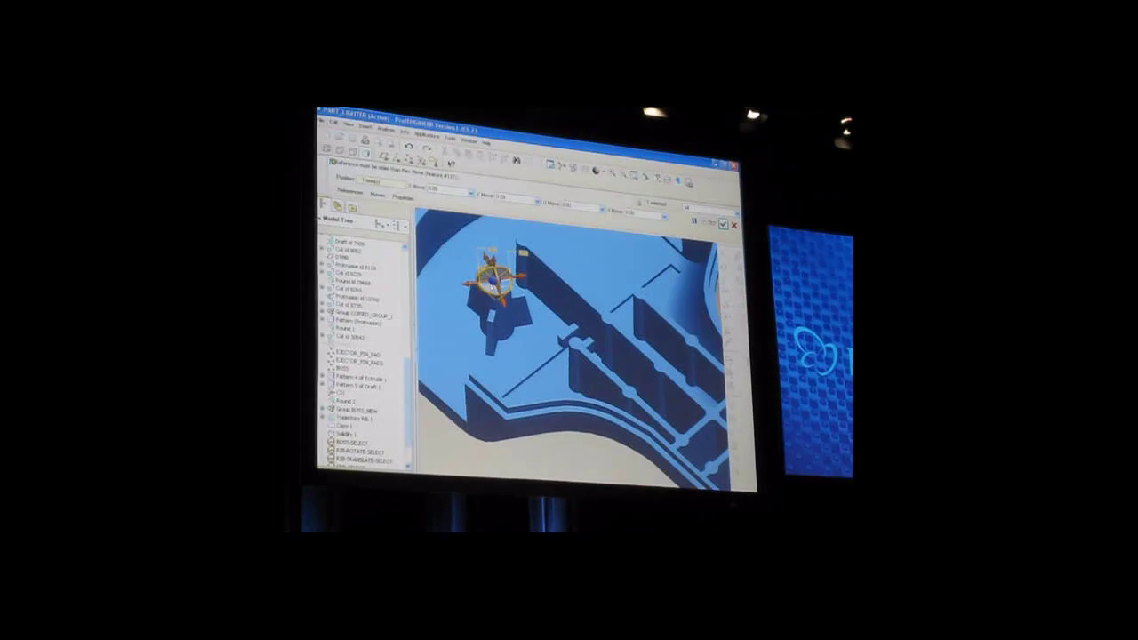
- Drag the boss down and to the right, beside the ribbed wall
{"action": "left_click_drag", "start_coordinate": [520, 283], "coordinate": [598, 353]}
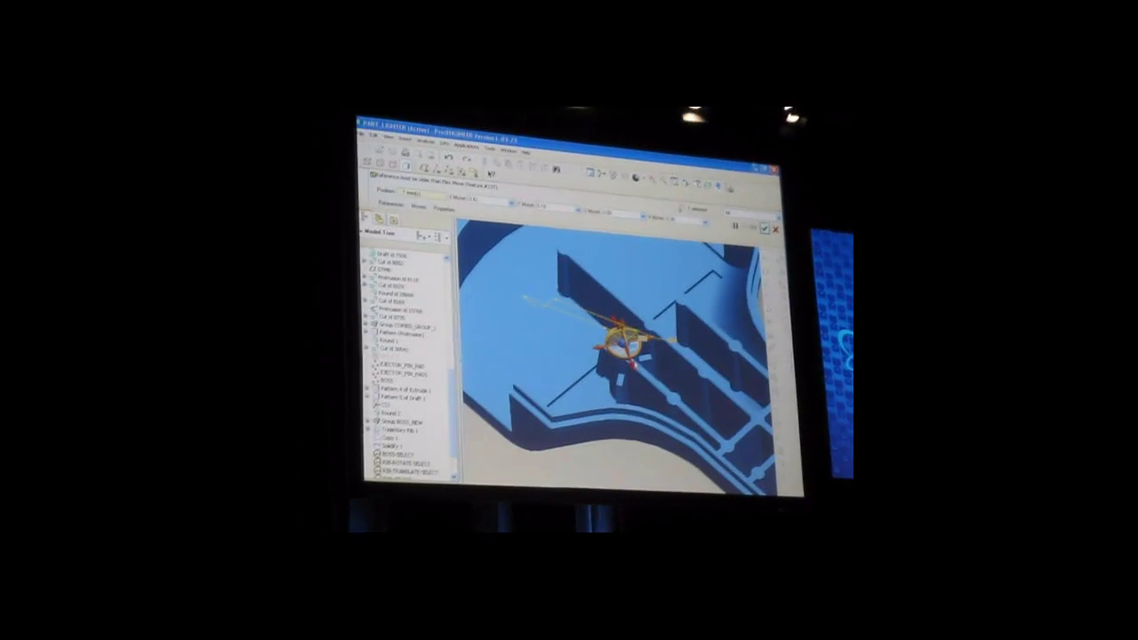